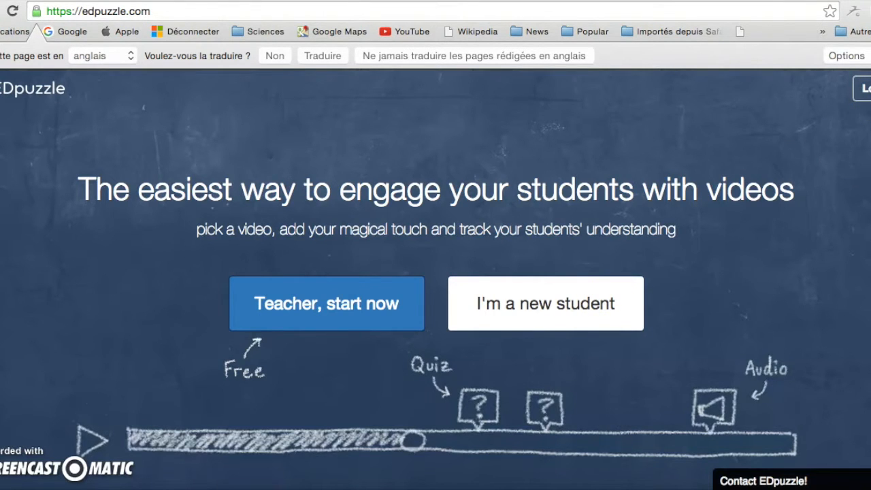
# Log in as a teacher with the account credentials and view La vidéo en classe's student progress
pyautogui.click(861, 88)
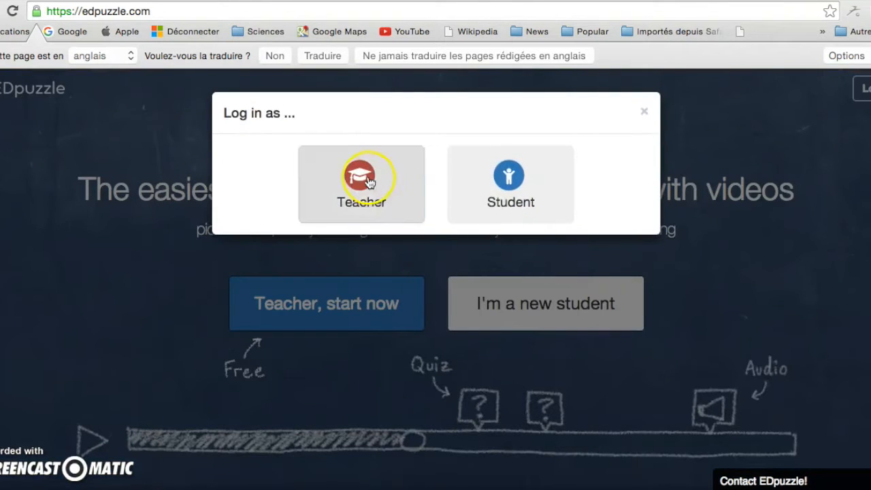
pyautogui.click(365, 179)
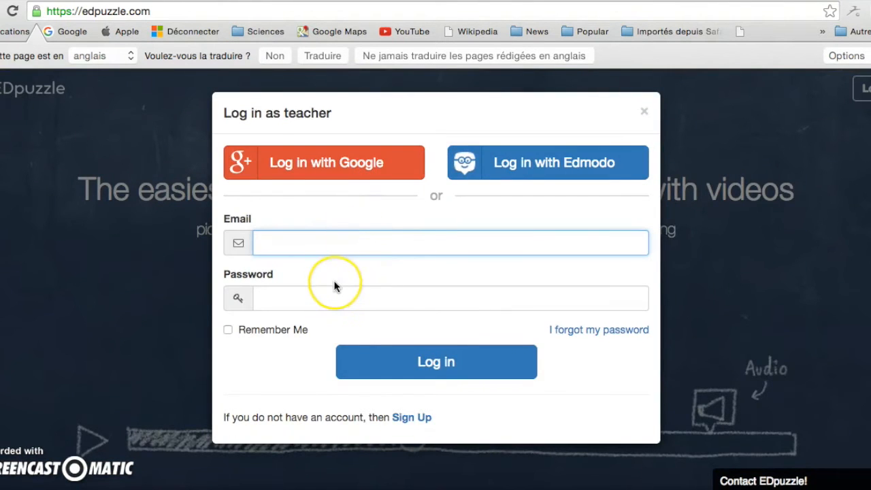
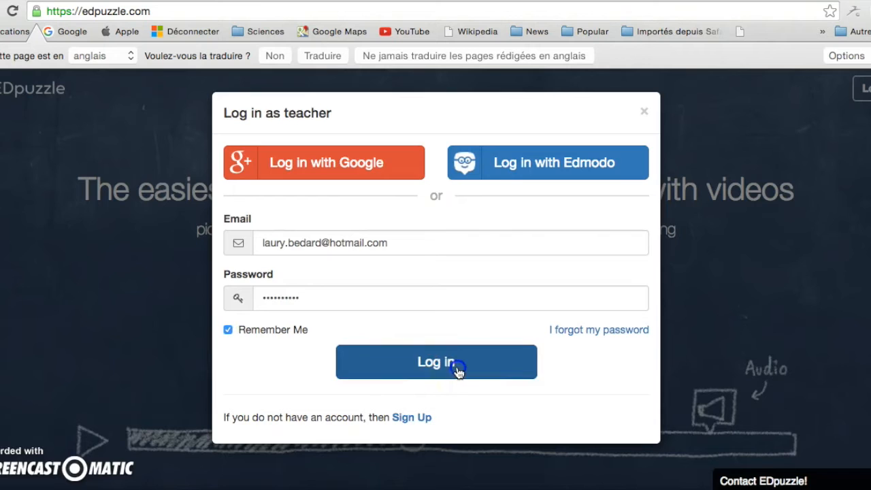
pyautogui.click(458, 371)
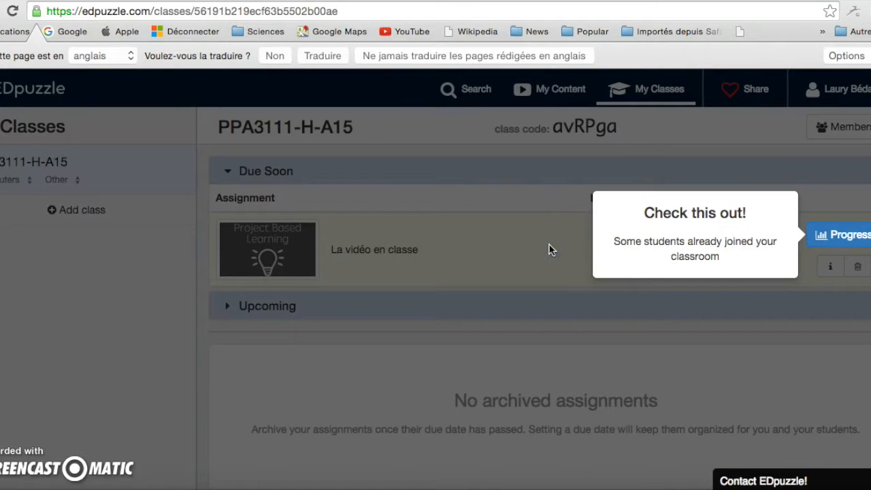
pyautogui.click(842, 242)
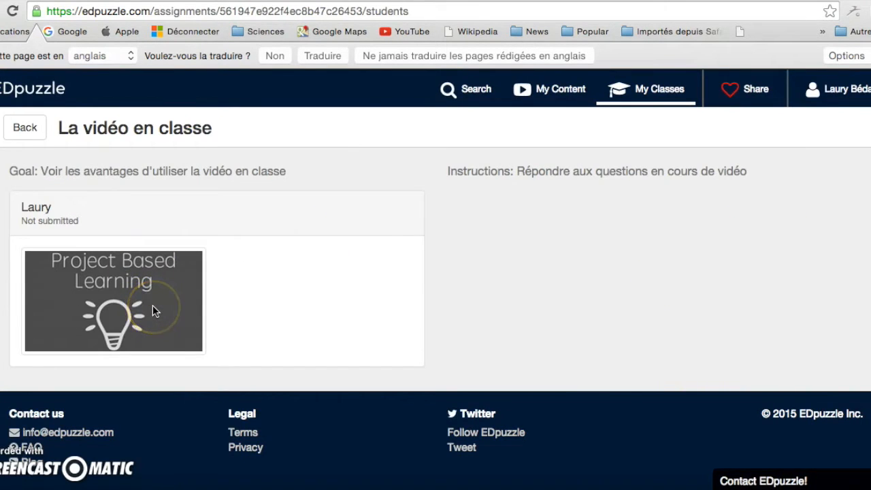
# Return from the class page to My Content, look over its items, and bring up the Create menu
pyautogui.click(24, 127)
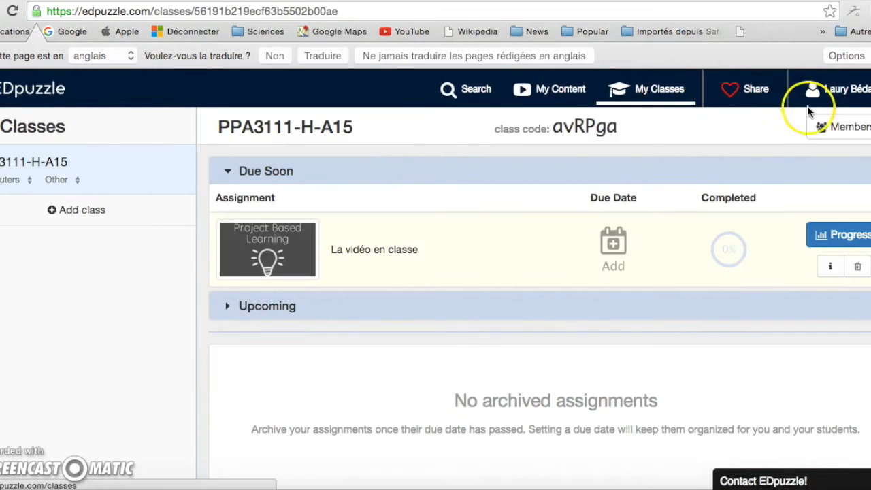
pyautogui.click(550, 94)
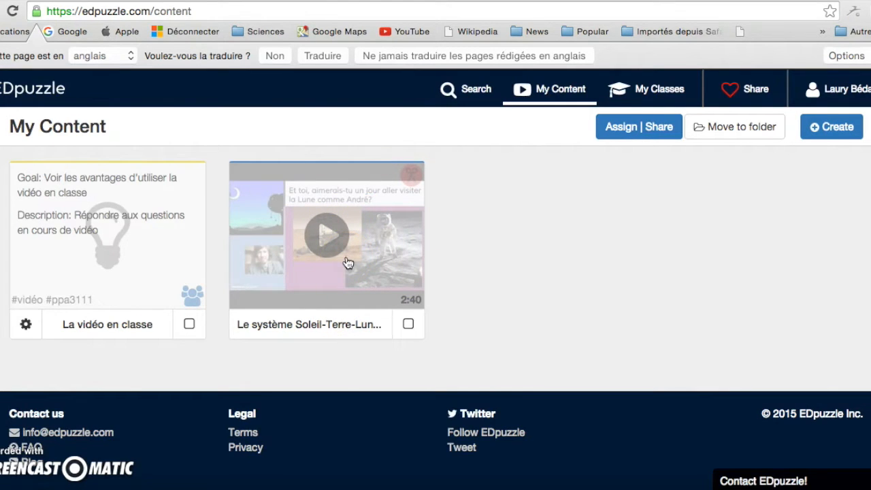
pyautogui.click(370, 291)
pyautogui.click(404, 264)
pyautogui.click(326, 216)
pyautogui.click(384, 231)
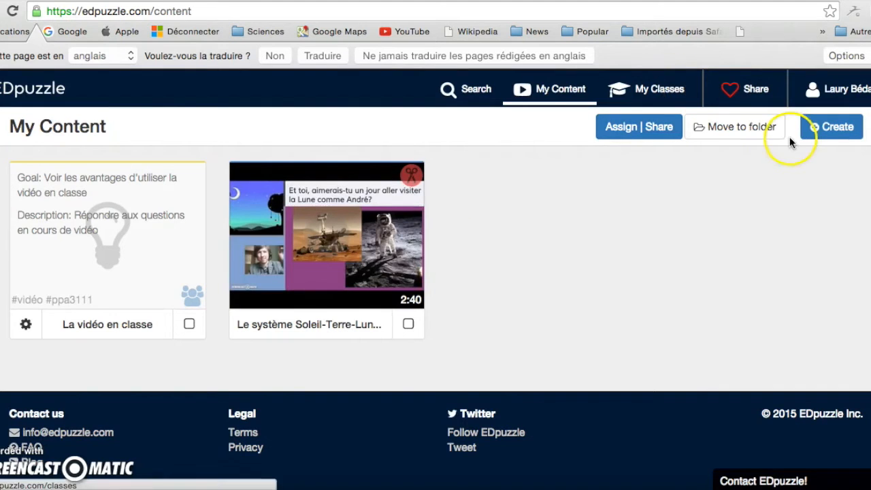
pyautogui.click(840, 131)
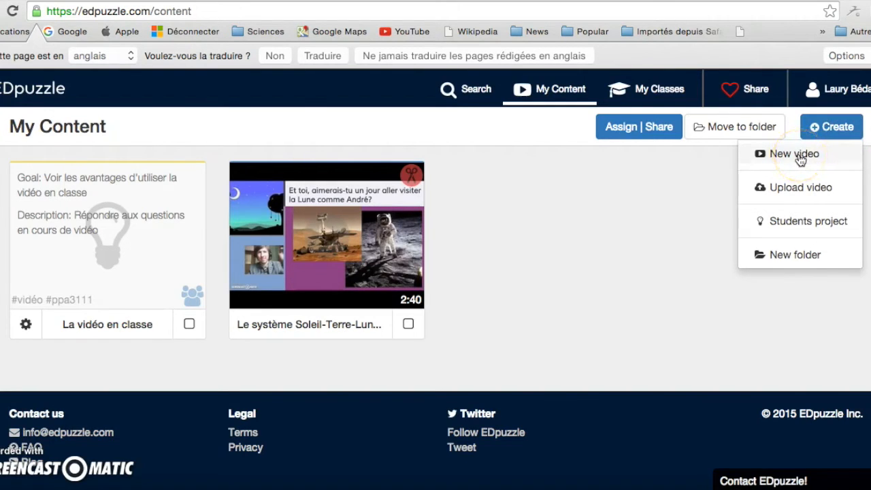
# Start a New video lesson and browse the videos listed under the YouTube channel
pyautogui.click(796, 197)
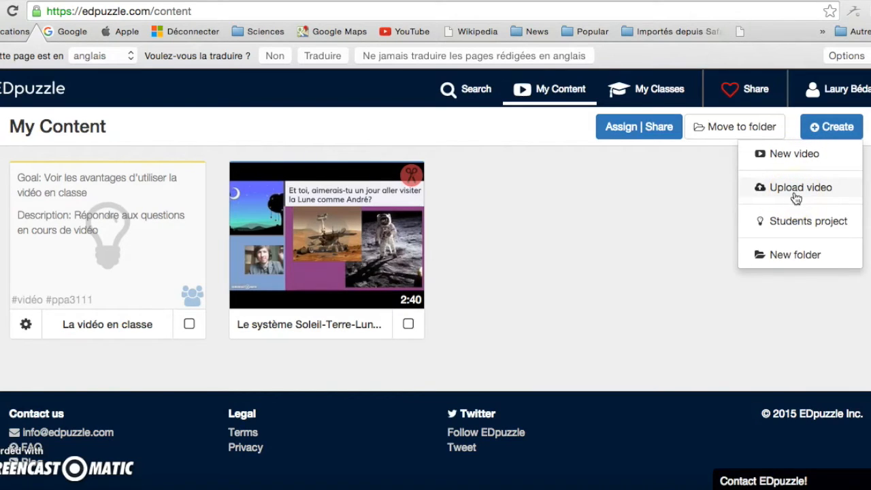
pyautogui.click(797, 156)
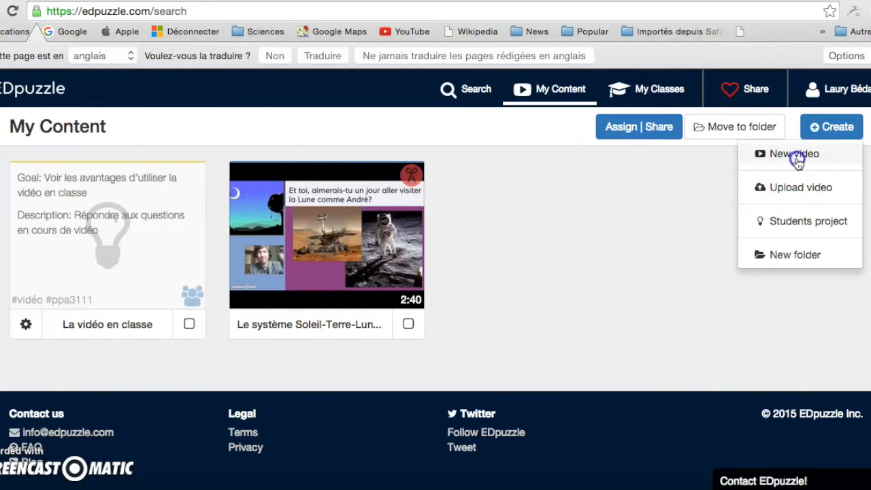
pyautogui.moveTo(659, 240)
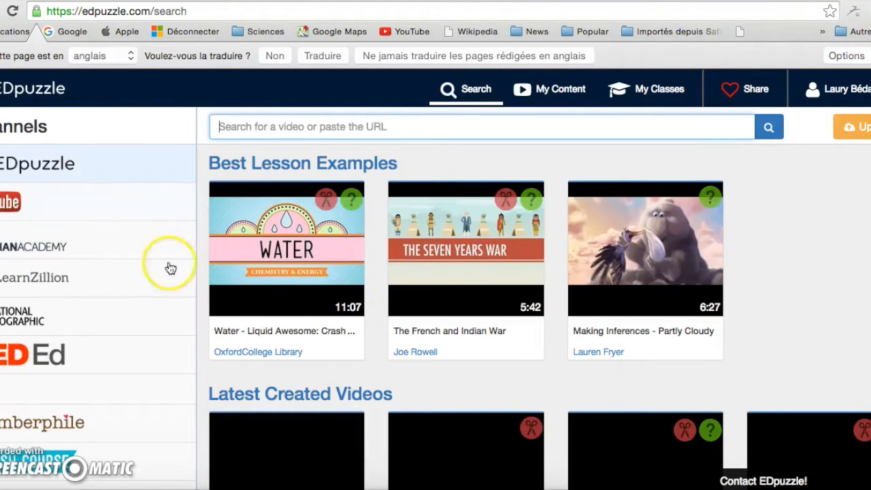
pyautogui.scroll(-3, 784, 313)
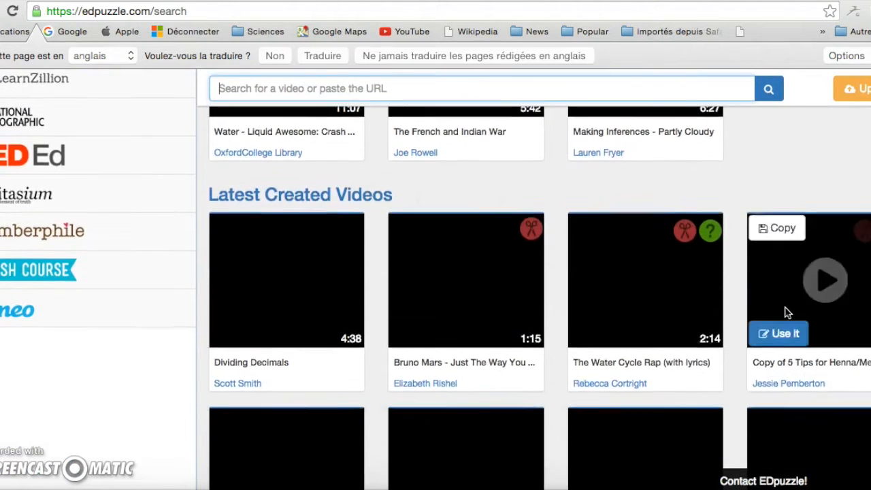
pyautogui.scroll(3, 784, 312)
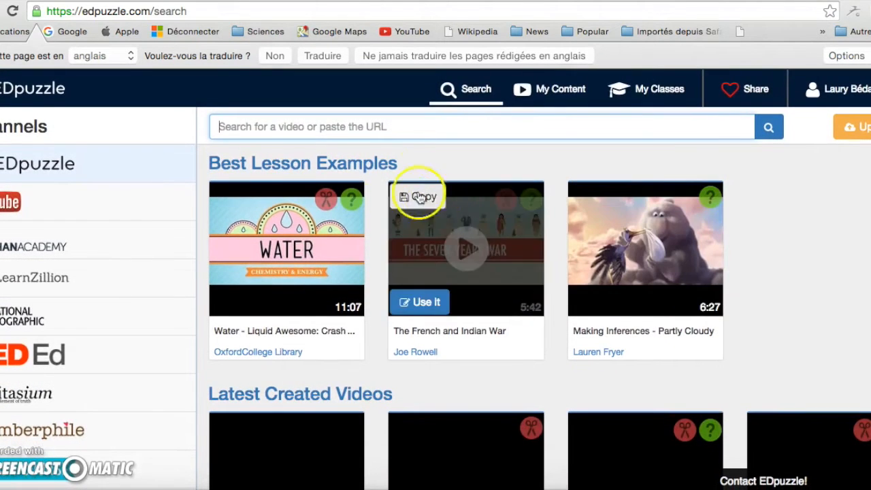
pyautogui.click(100, 214)
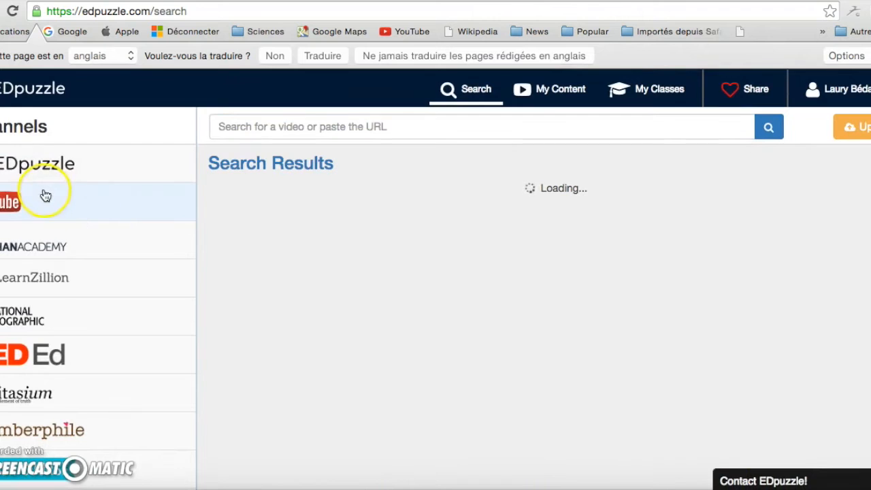
pyautogui.scroll(-3, 70, 318)
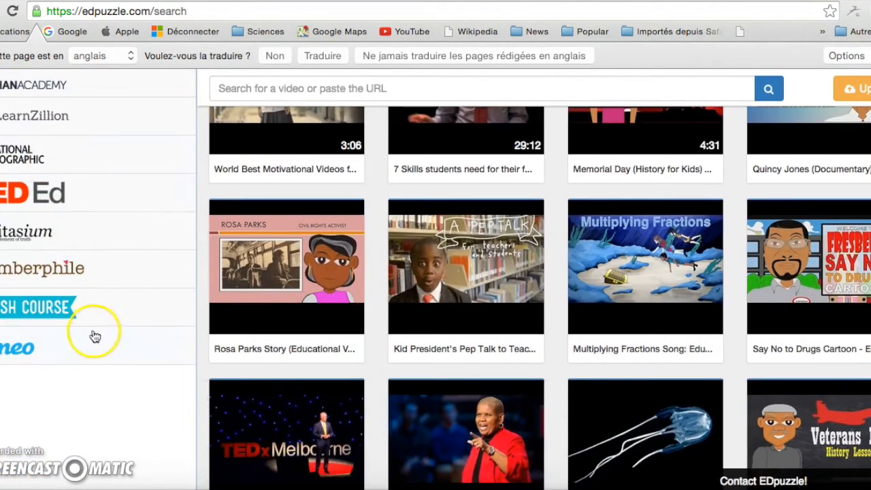
pyautogui.scroll(3, 88, 334)
# Search for 'ppa3111' and locate the Le système Soleil-Terre-Lune video among the results
pyautogui.click(367, 127)
pyautogui.write('ppa311')
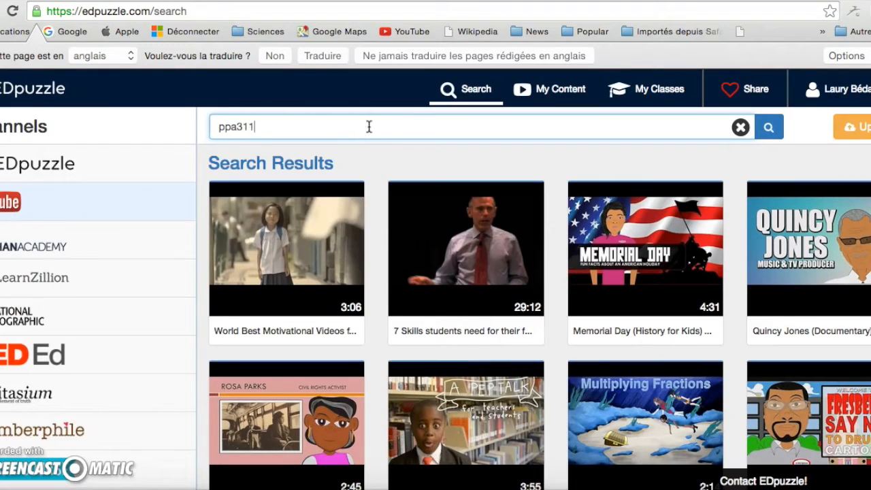
pyautogui.write('1')
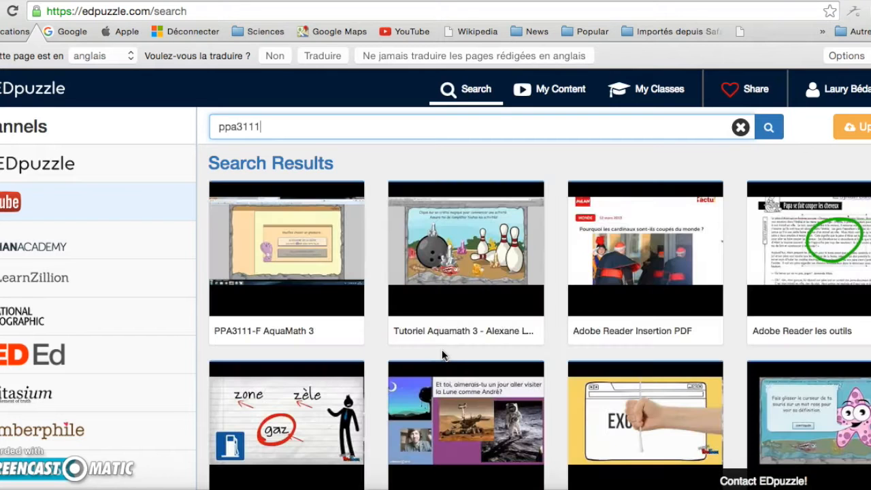
pyautogui.scroll(-5, 530, 333)
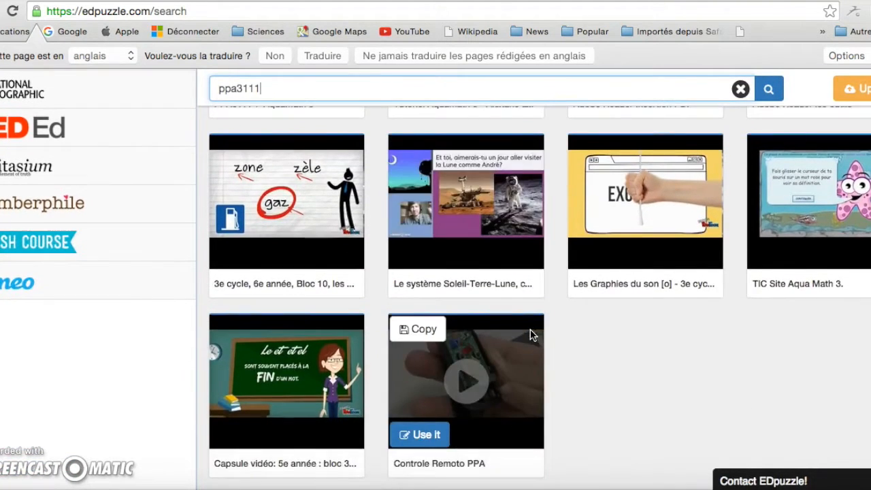
pyautogui.scroll(1, 532, 334)
pyautogui.click(482, 272)
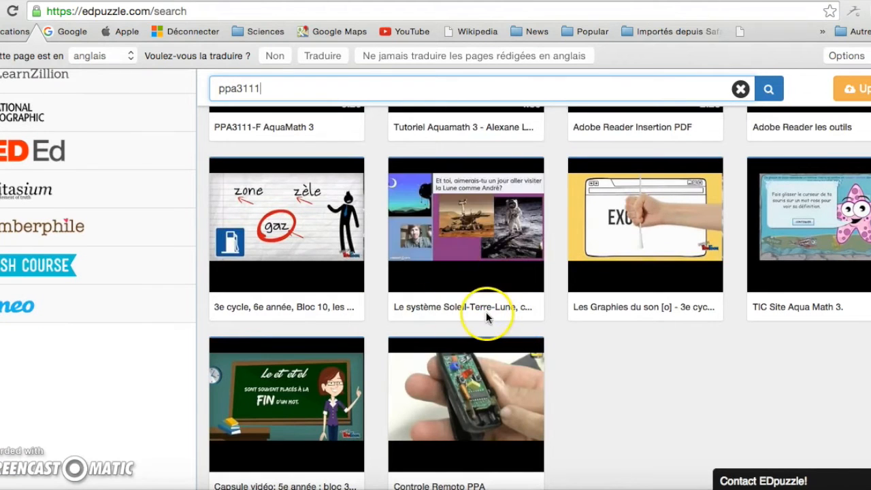
# Use the Le système Soleil-Terre-Lune video, loading its 03:03 clip into the lesson editor
pyautogui.moveTo(509, 259)
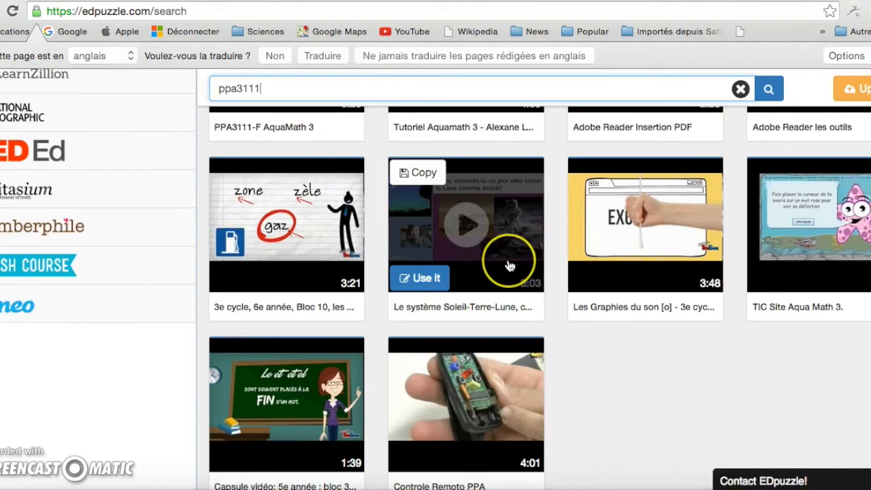
pyautogui.click(399, 282)
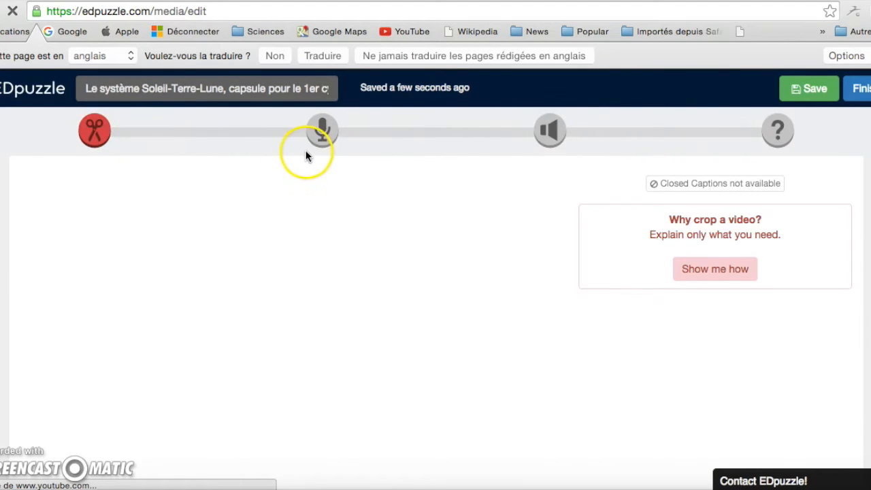
pyautogui.click(549, 141)
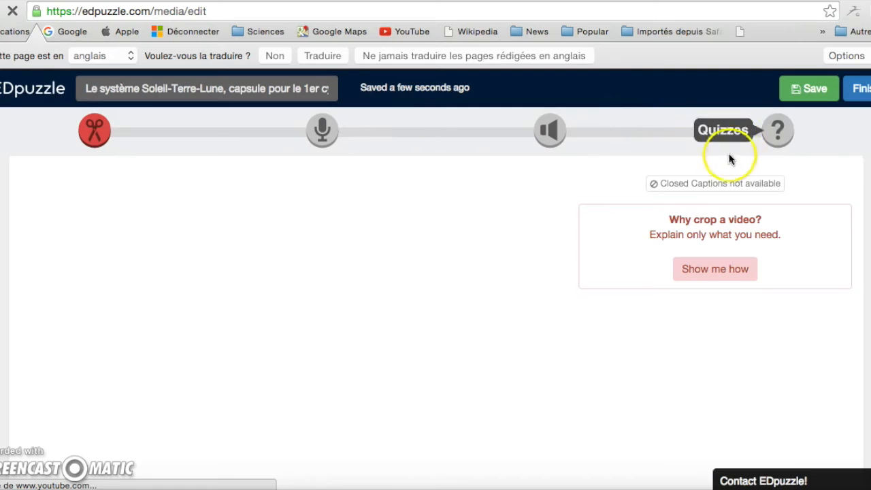
pyautogui.scroll(-3, 524, 325)
# Crop the video to start at 0:03 and end at 02:38
pyautogui.scroll(3, 524, 324)
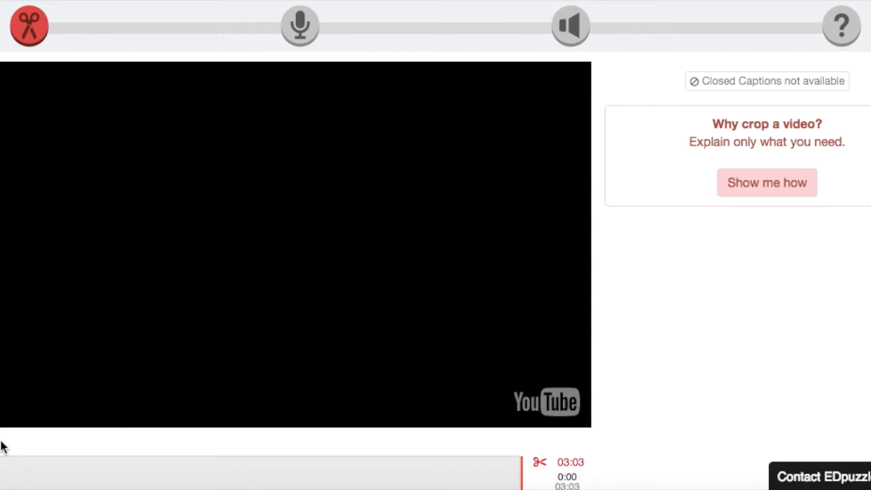
pyautogui.scroll(-3, 1, 446)
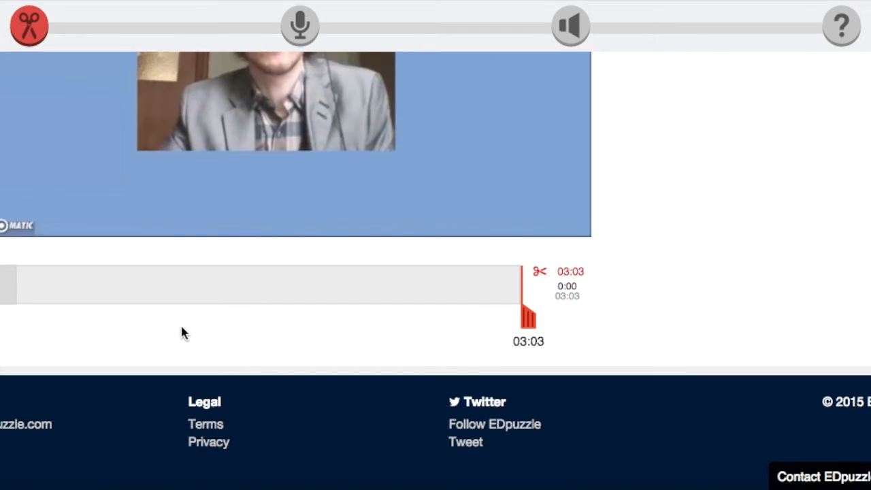
pyautogui.scroll(2, 181, 326)
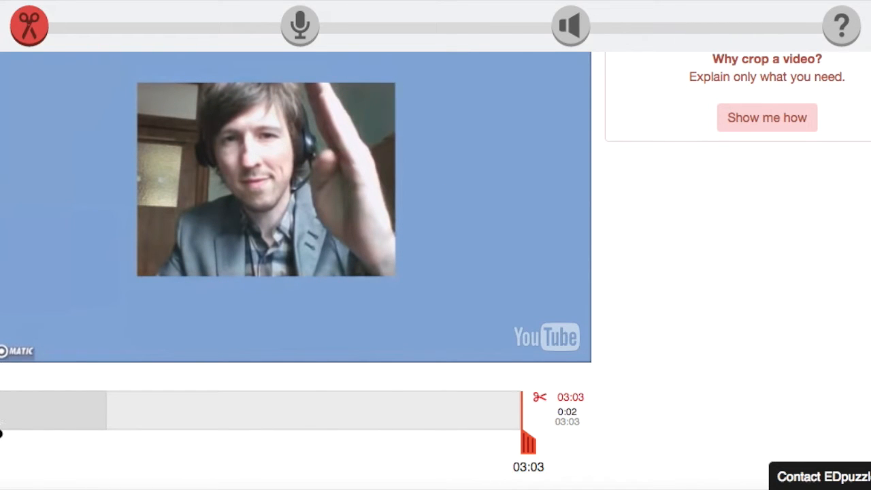
pyautogui.moveTo(1, 434); pyautogui.dragTo(4, 434)
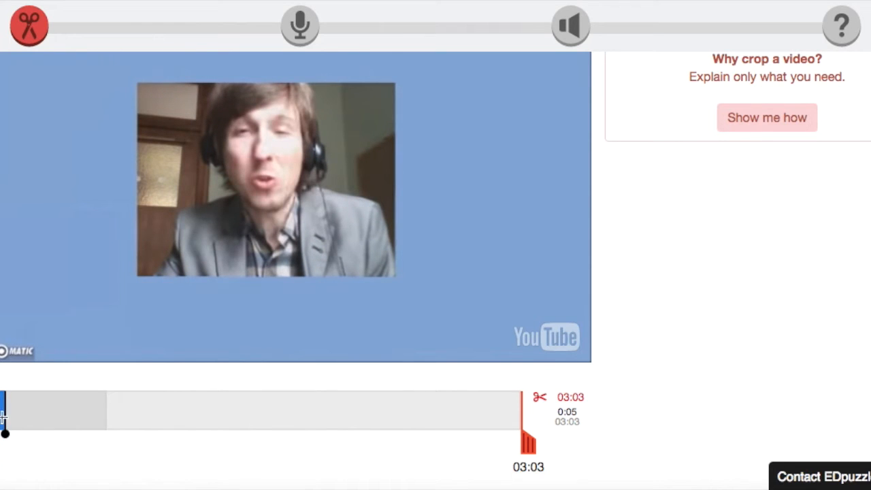
pyautogui.moveTo(6, 433); pyautogui.dragTo(2, 434)
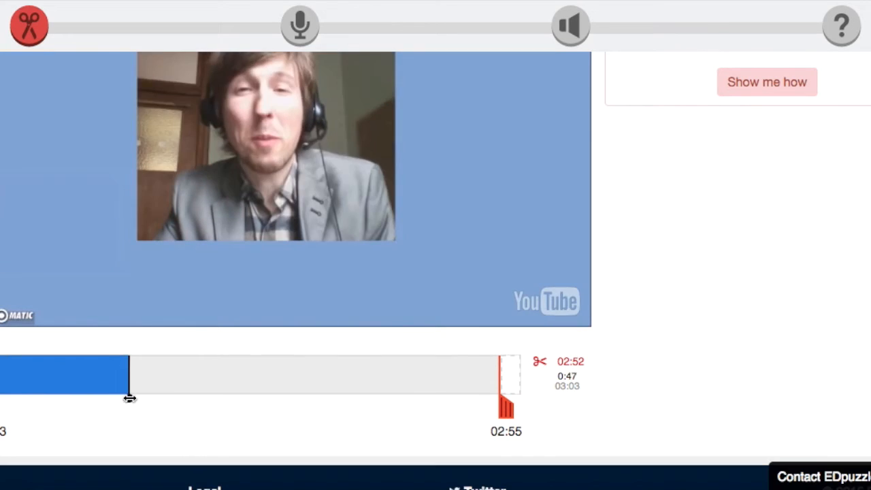
pyautogui.moveTo(128, 394)
pyautogui.mouseDown()
pyautogui.moveTo(485, 399)
pyautogui.moveTo(436, 396)
pyautogui.moveTo(449, 396)
pyautogui.mouseUp()
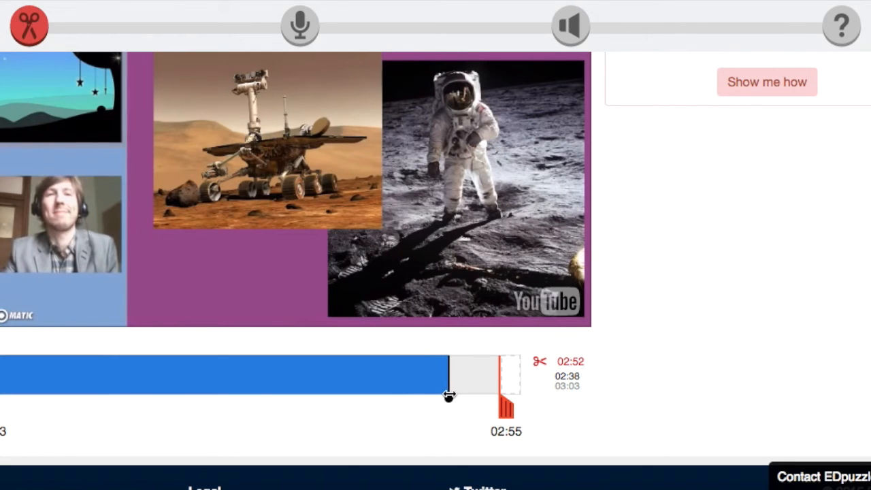
pyautogui.moveTo(506, 408); pyautogui.dragTo(456, 408)
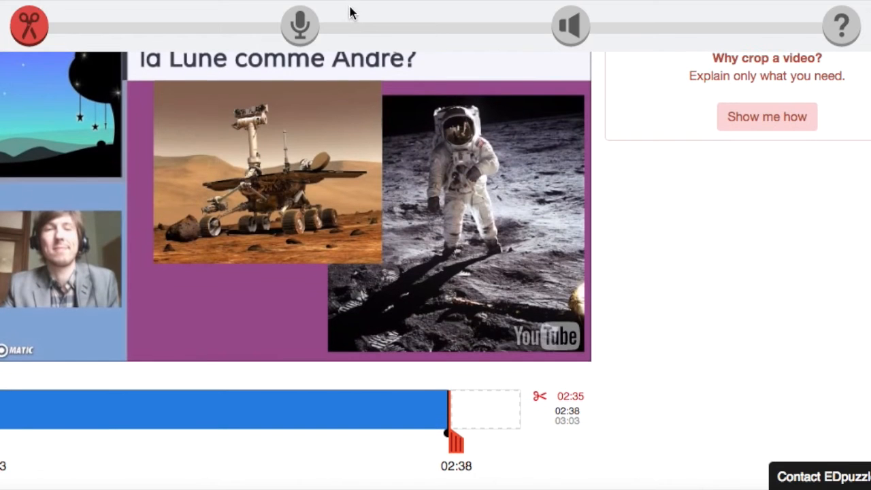
# Switch to the Audio Track step for the trimmed 02:34 video
pyautogui.click(298, 26)
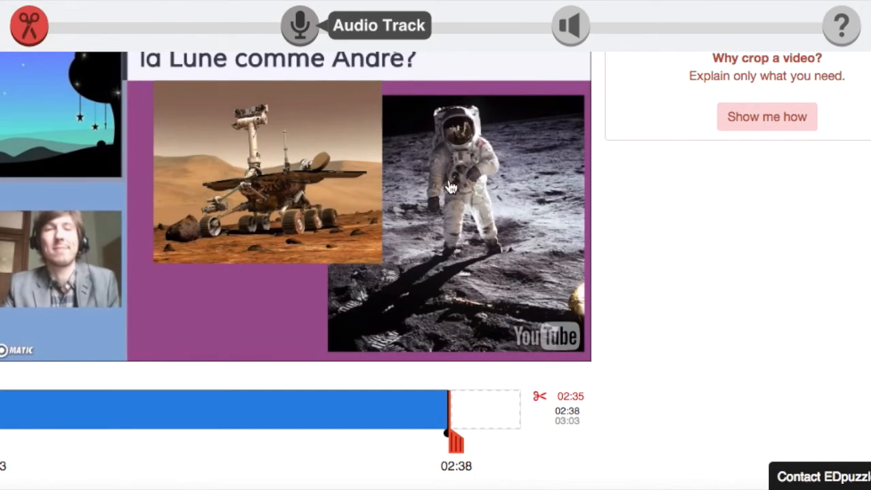
pyautogui.scroll(-5, 489, 362)
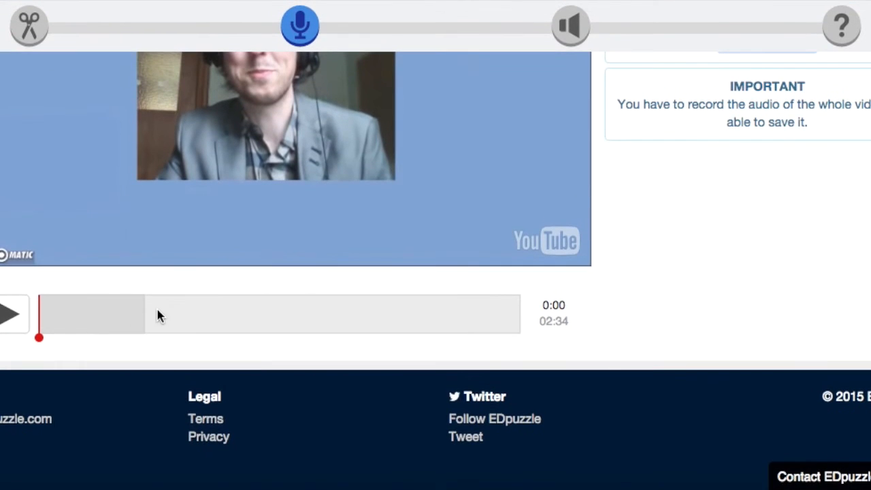
pyautogui.scroll(3, 590, 337)
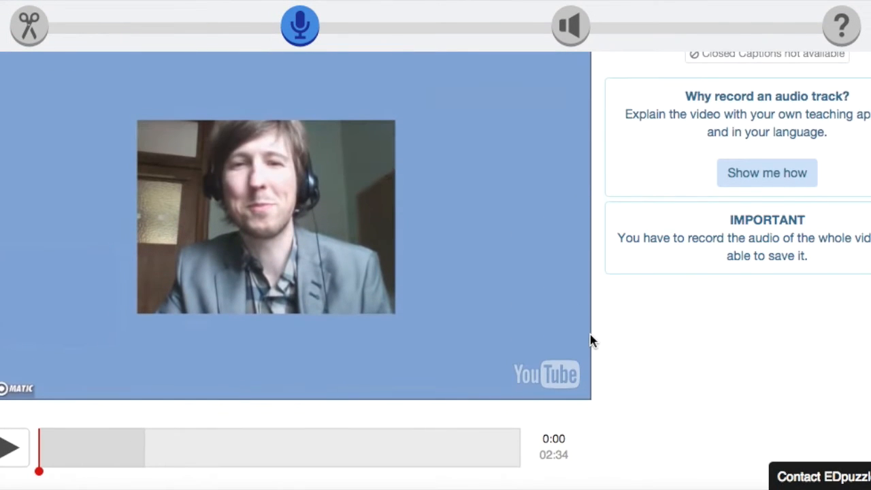
pyautogui.scroll(1, 589, 340)
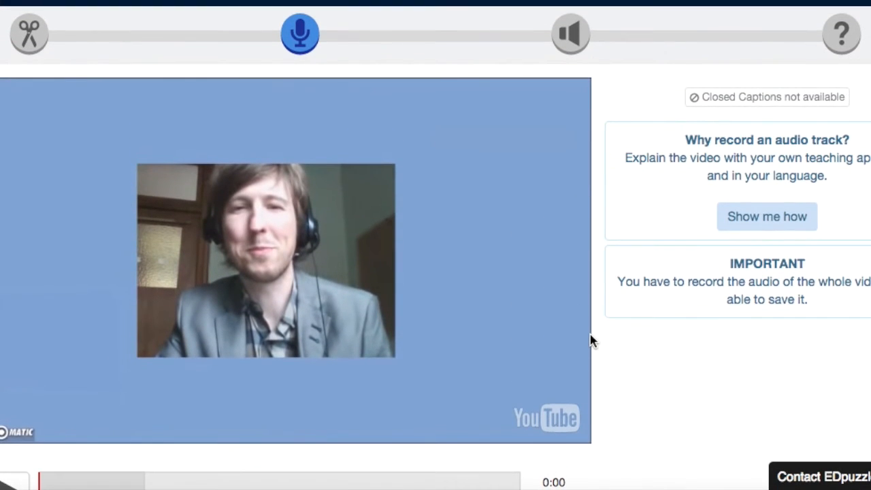
pyautogui.scroll(-4, 620, 389)
pyautogui.scroll(5, 597, 333)
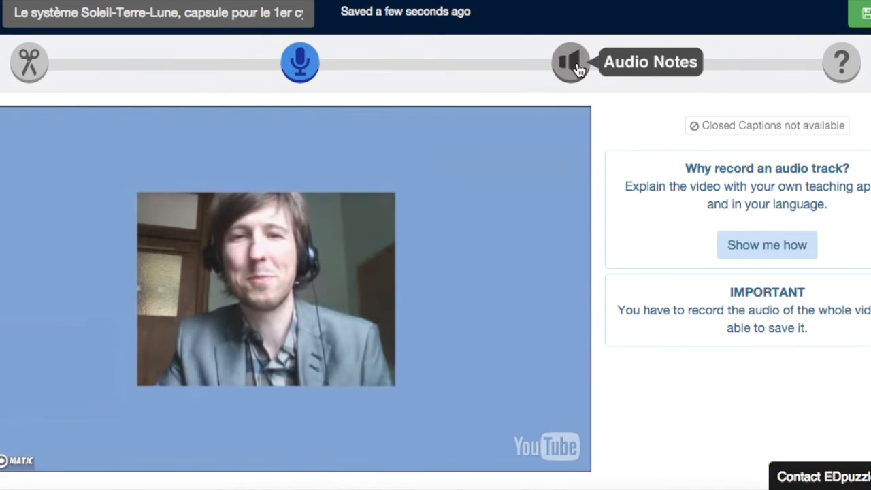
# Record an audio note at 0:57, granting the browser microphone access
pyautogui.click(575, 67)
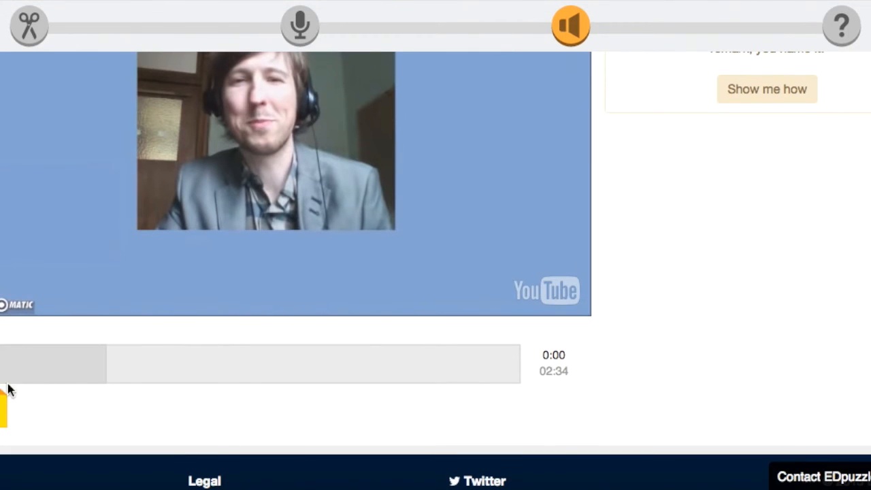
pyautogui.moveTo(6, 407)
pyautogui.mouseDown()
pyautogui.moveTo(186, 406)
pyautogui.moveTo(187, 376)
pyautogui.mouseUp()
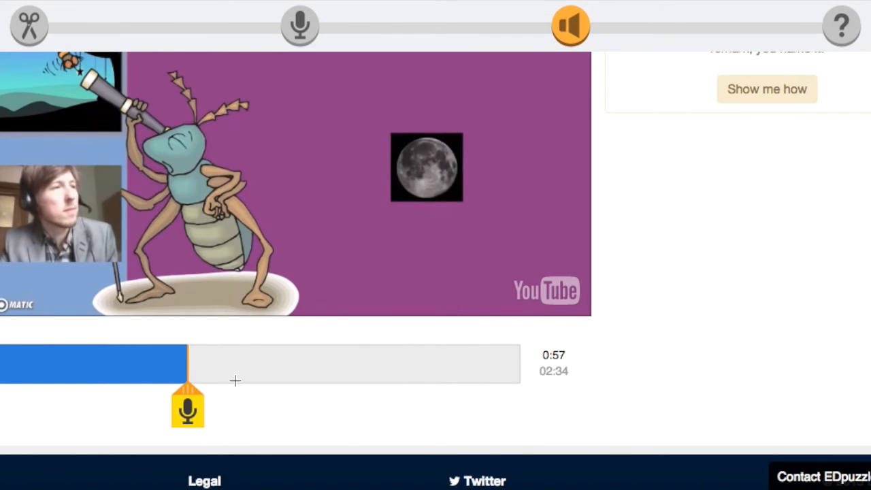
pyautogui.scroll(3, 292, 390)
pyautogui.scroll(-2, 292, 391)
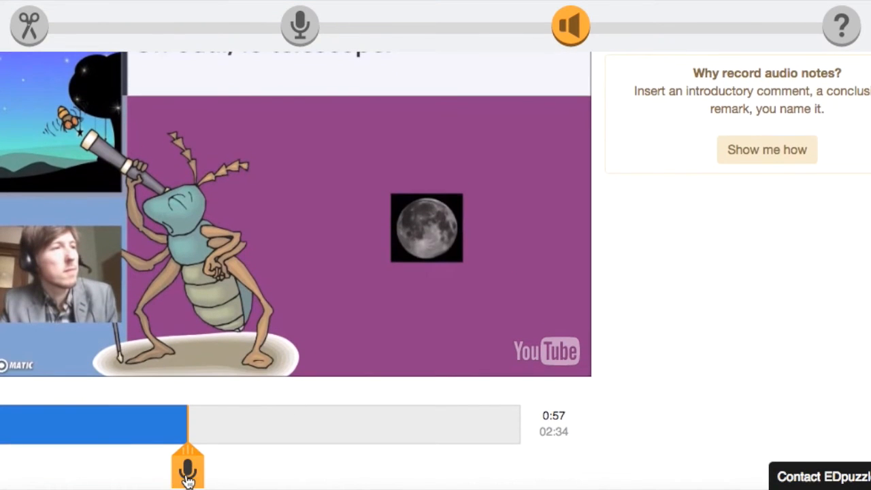
pyautogui.scroll(-2, 187, 453)
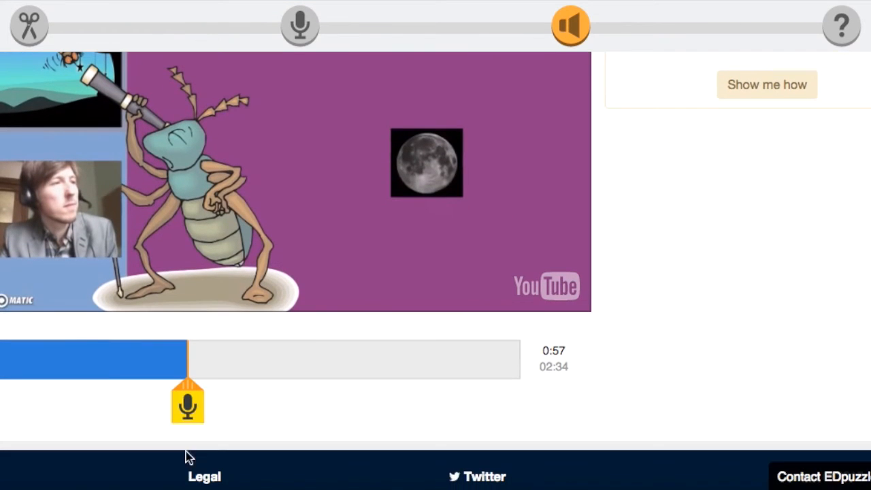
pyautogui.click(188, 409)
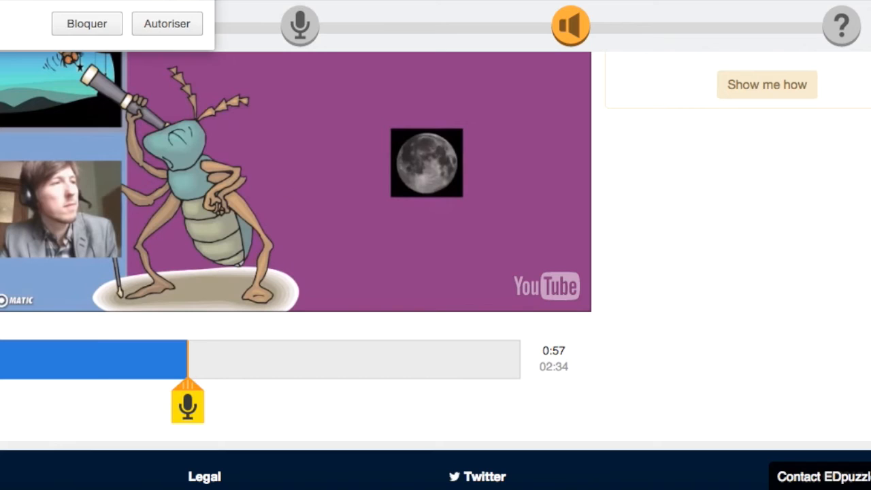
pyautogui.click(172, 34)
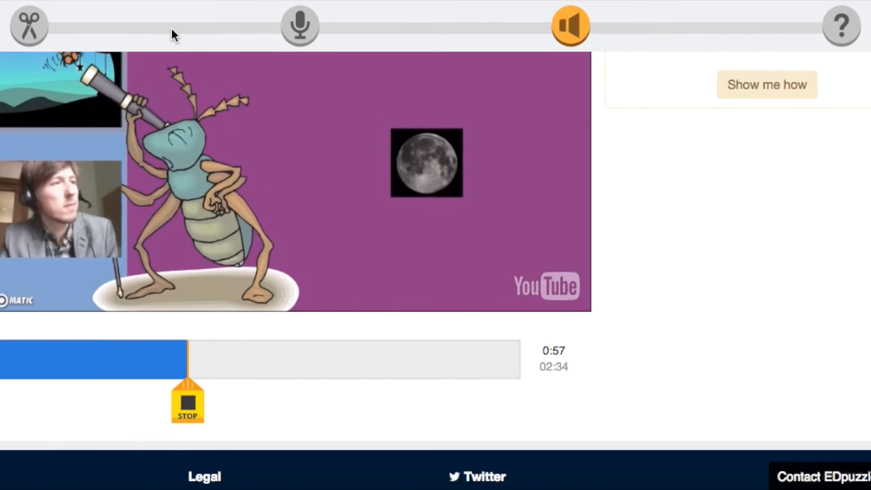
pyautogui.click(195, 416)
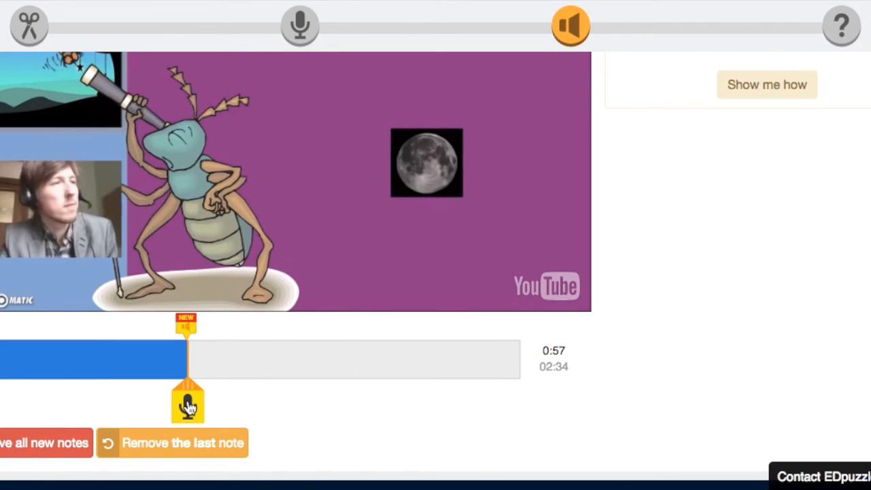
pyautogui.scroll(3, 414, 398)
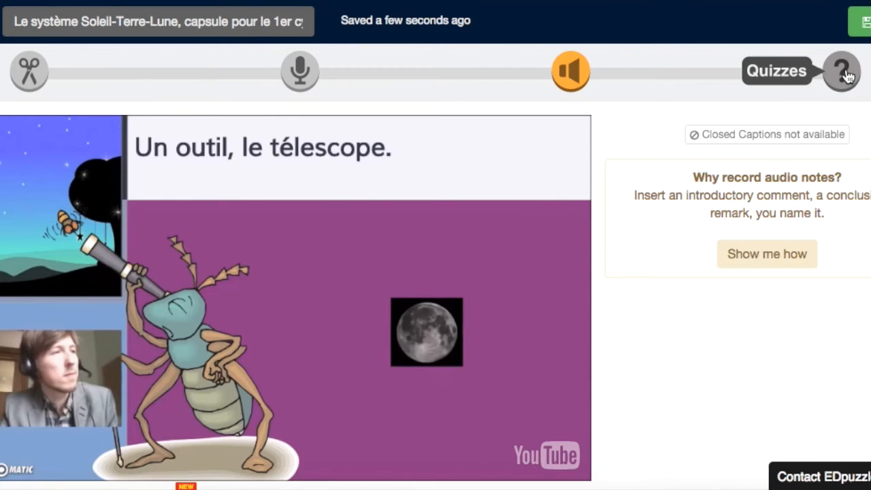
# In the Quizzes step, cue the video to 01:41 on the 'La Lune est-elle une planète aussi?' slide
pyautogui.click(843, 72)
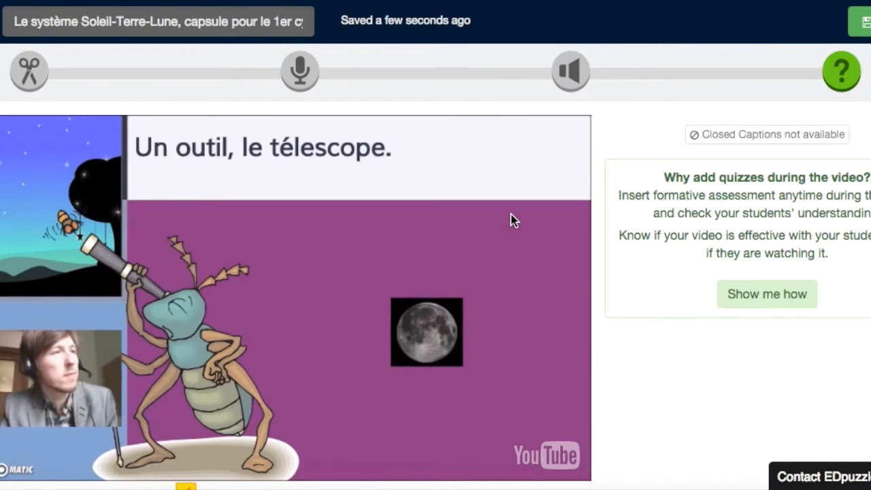
pyautogui.scroll(-4, 586, 276)
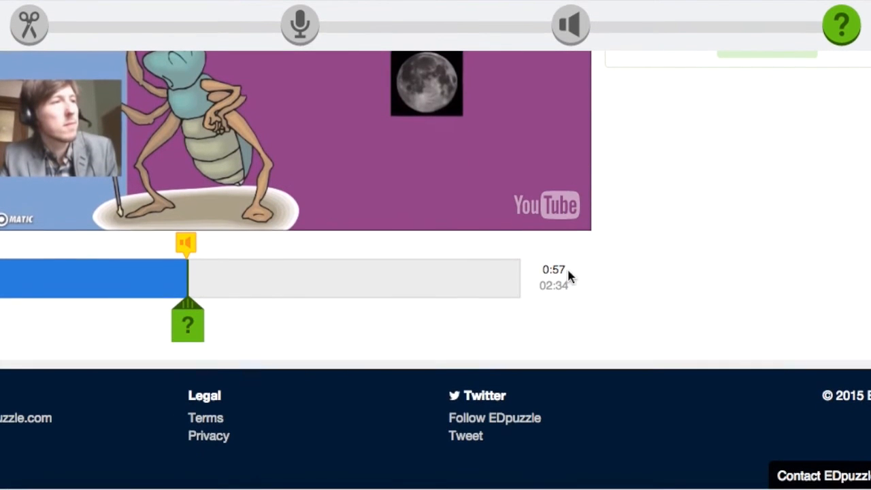
pyautogui.scroll(3, 428, 295)
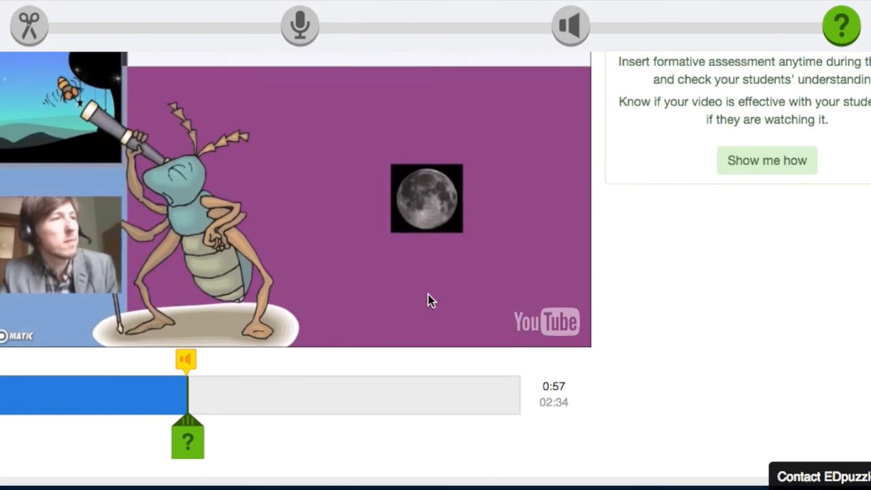
pyautogui.click(193, 449)
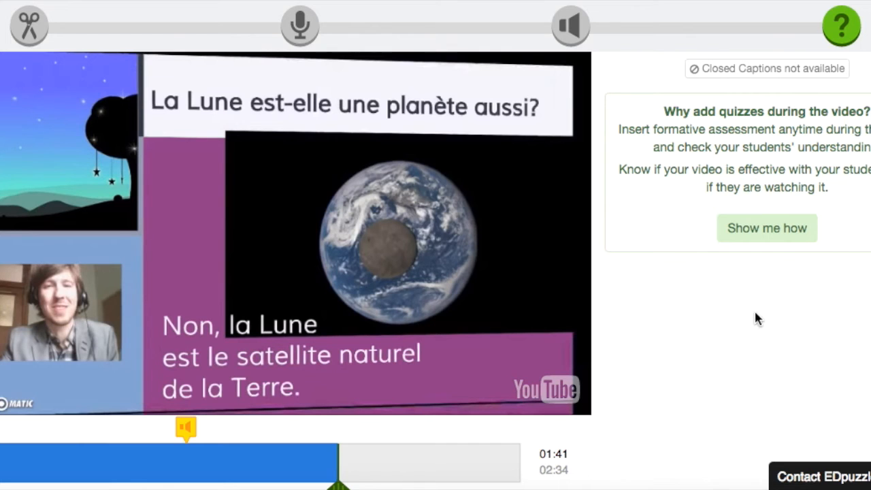
pyautogui.scroll(-3, 762, 272)
# Add an open-ended question at 01:41, clear its text, and convert it to multiple choice
pyautogui.click(339, 333)
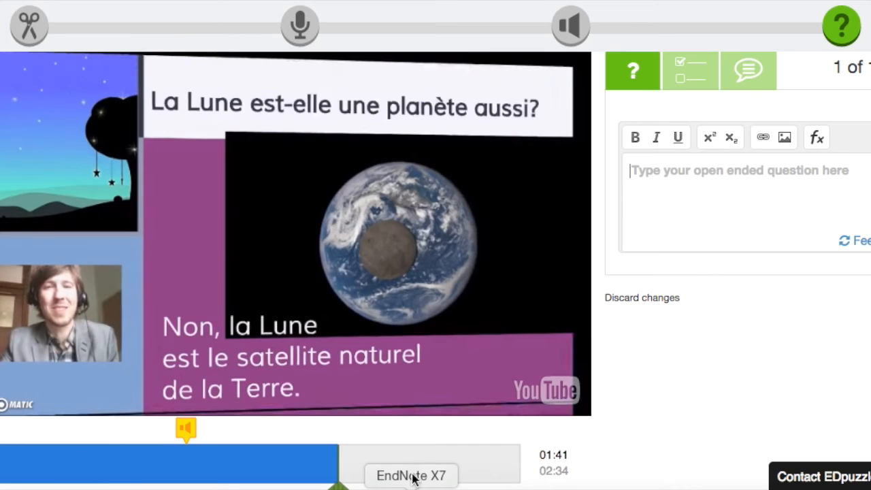
pyautogui.scroll(-3, 464, 387)
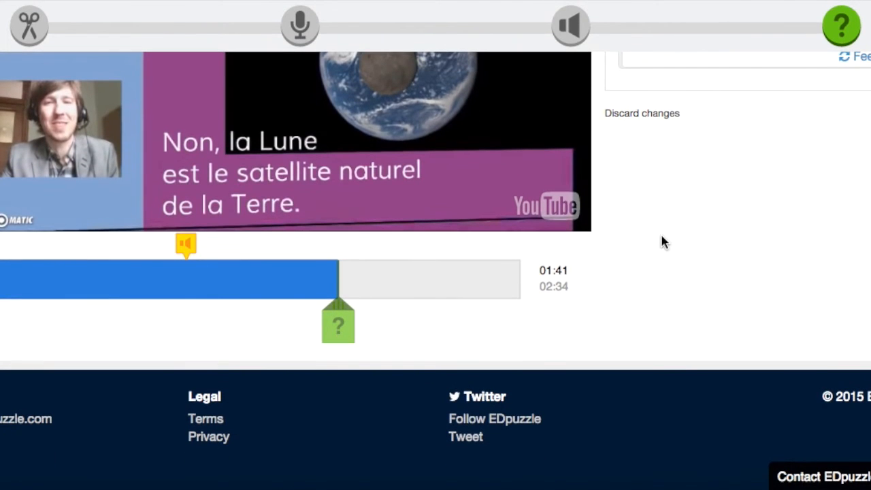
pyautogui.scroll(3, 661, 234)
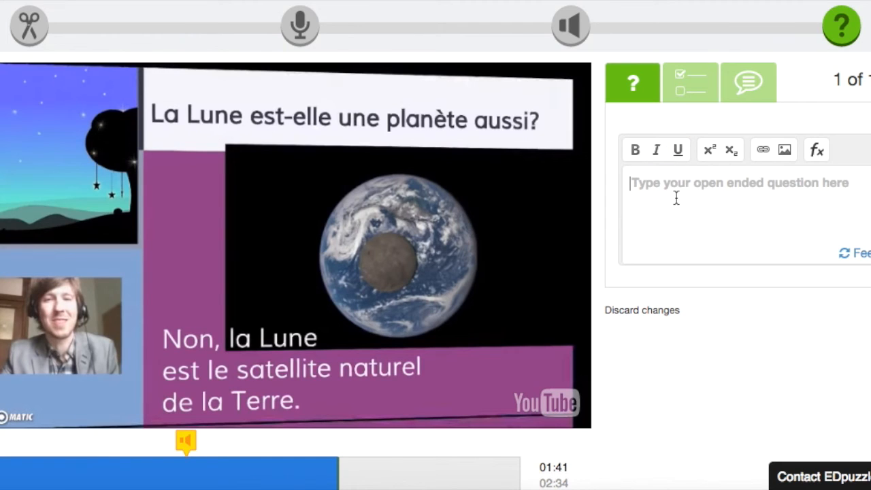
pyautogui.write('La lu')
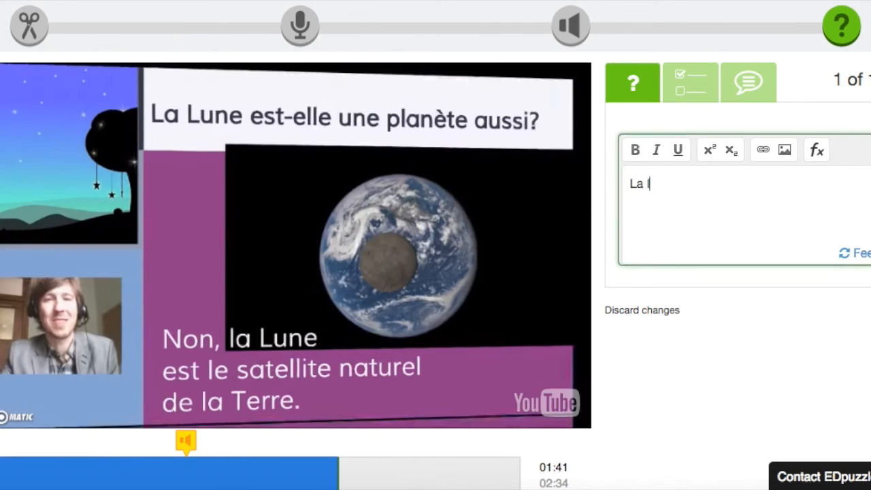
pyautogui.press('BackSpace')
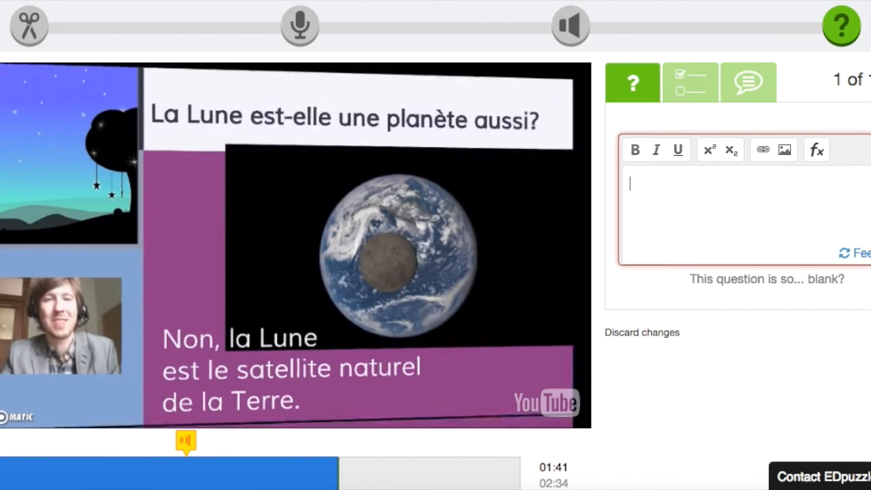
pyautogui.click(690, 82)
# Enter the question text 'Quel est le satellite naturel de la Terre?'
pyautogui.scroll(-1, 736, 197)
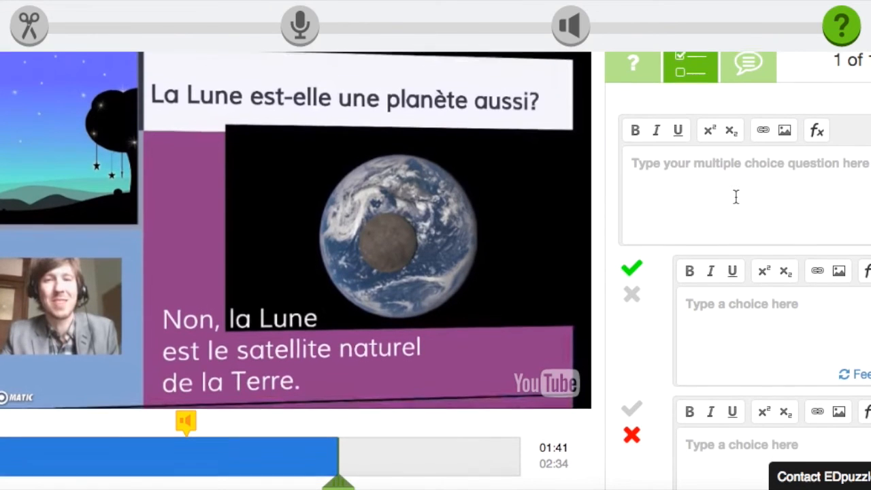
pyautogui.click(646, 180)
pyautogui.write('Q')
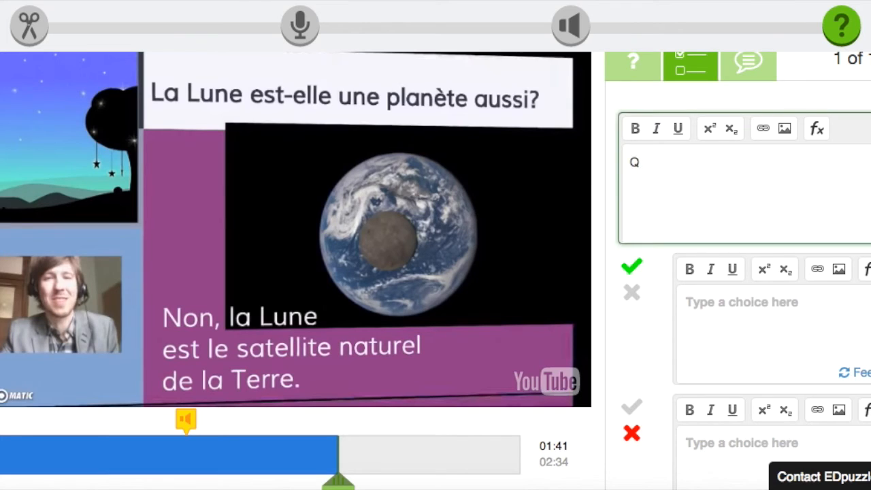
pyautogui.write('uel est le satellite naturel de la Terre?')
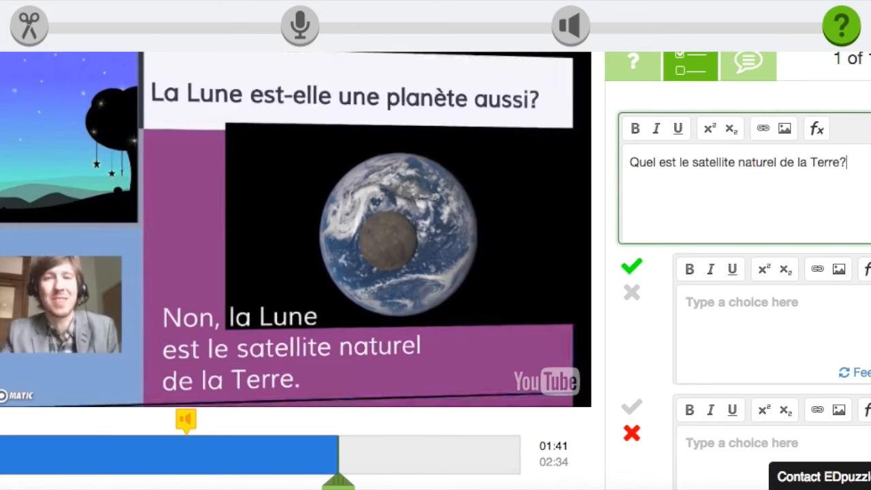
# Fill in La Lune as the correct choice and Le Soleil as the wrong choice
pyautogui.click(706, 316)
pyautogui.write('La Lu')
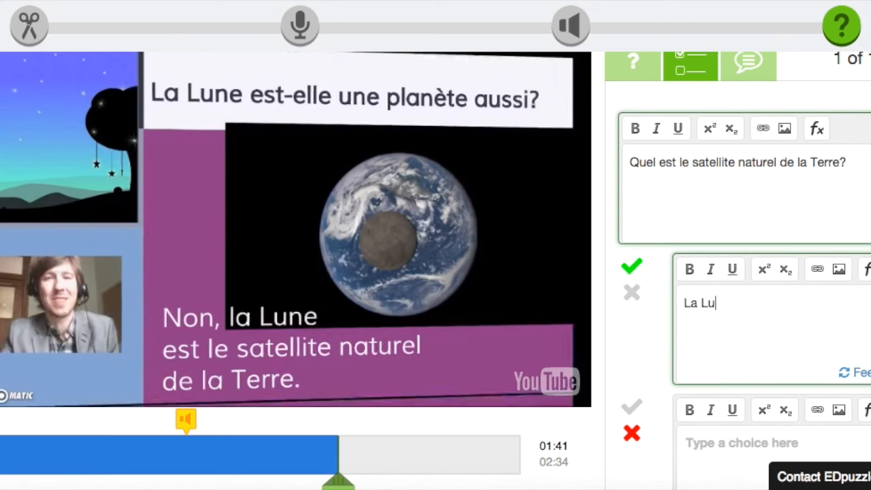
pyautogui.scroll(-3, 733, 333)
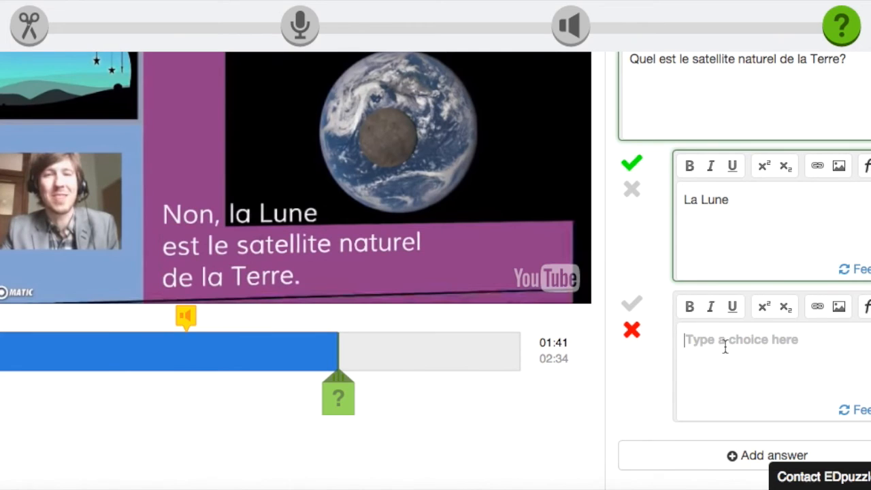
pyautogui.click(725, 347)
pyautogui.write('Le Soleil')
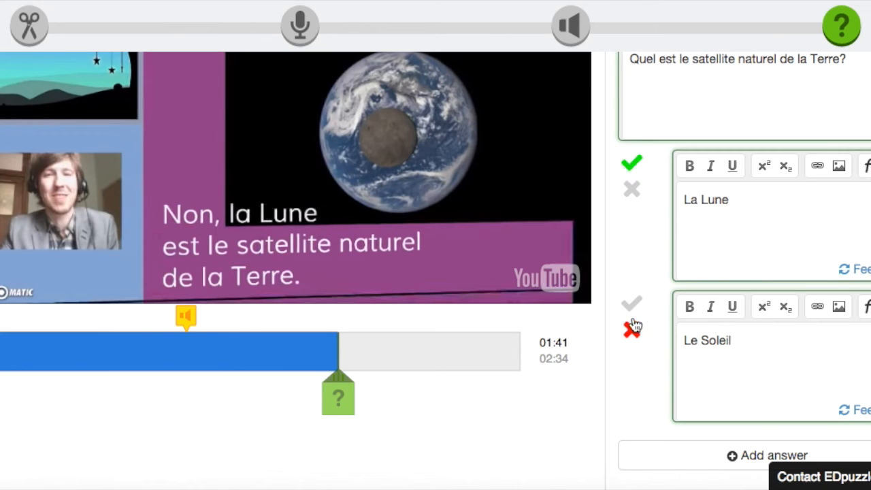
pyautogui.scroll(-5, 811, 293)
pyautogui.scroll(10, 778, 311)
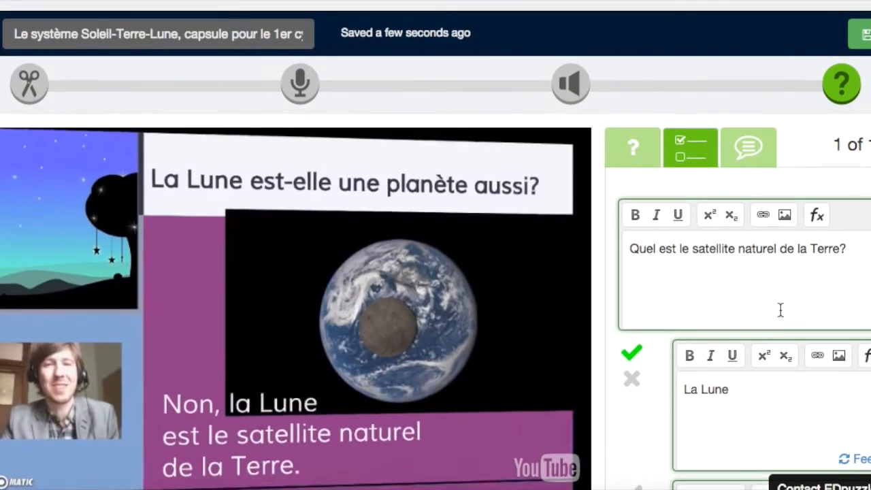
pyautogui.scroll(-10, 865, 300)
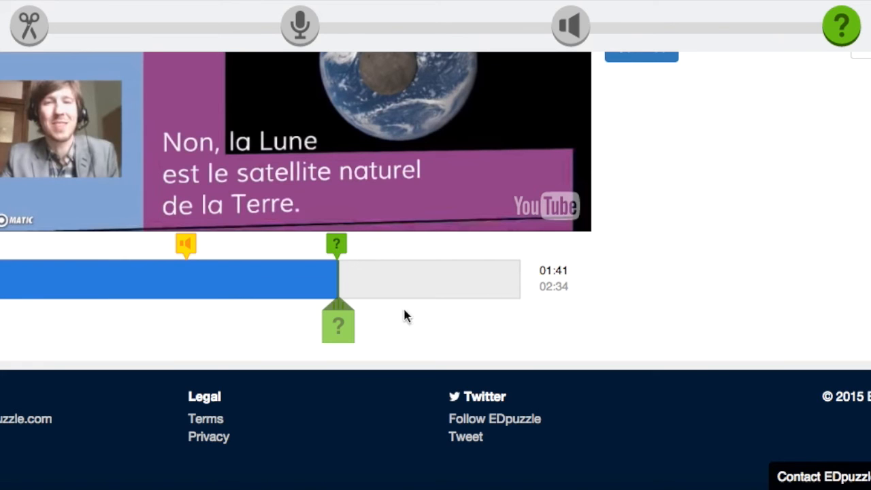
# Scroll through the lesson to review the saved moon question at 01:41
pyautogui.scroll(5, 555, 302)
pyautogui.scroll(-5, 558, 301)
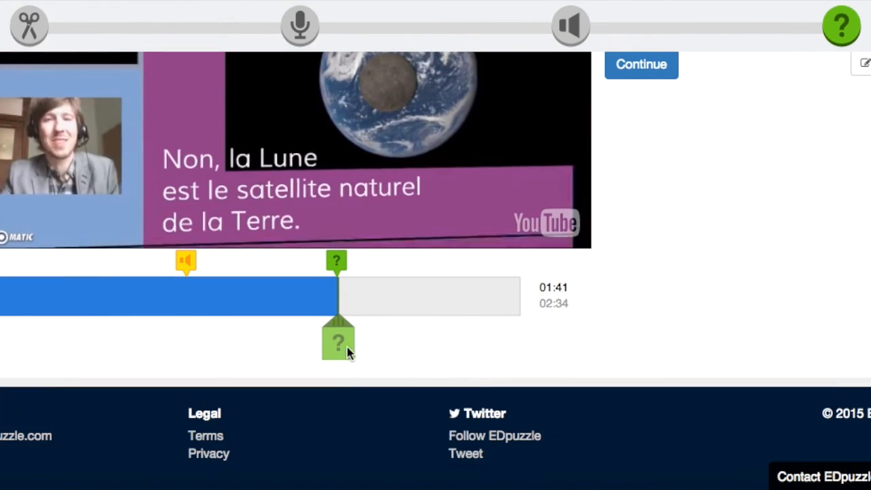
pyautogui.scroll(5, 591, 296)
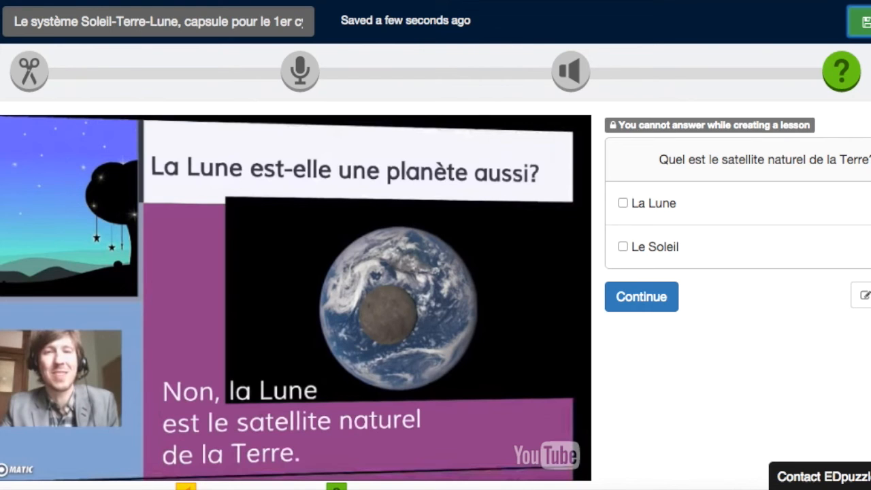
pyautogui.scroll(-5, 435, 272)
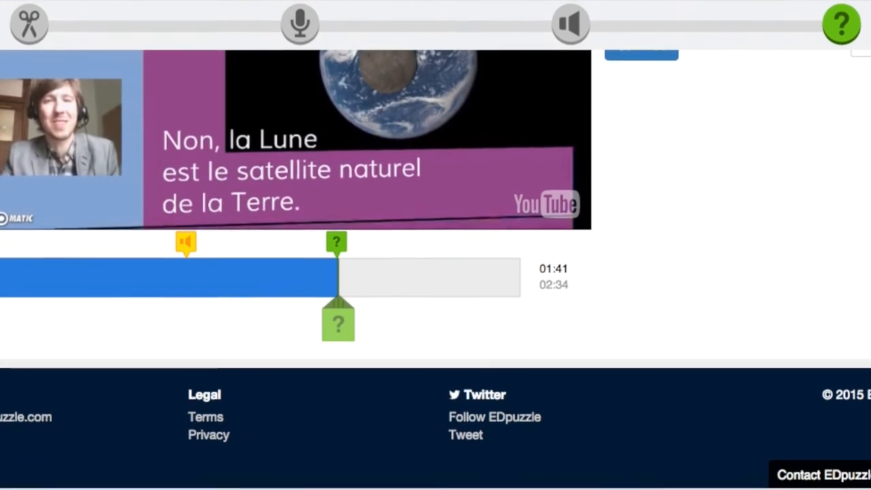
pyautogui.scroll(5, 436, 272)
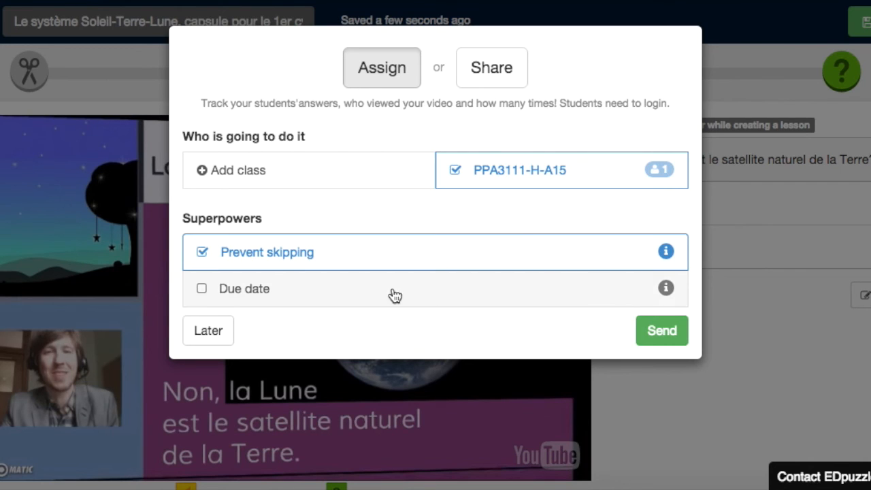
# Toggle Prevent skipping, check the share link, and send the lesson to class PPA3111-H-A15
pyautogui.click(342, 257)
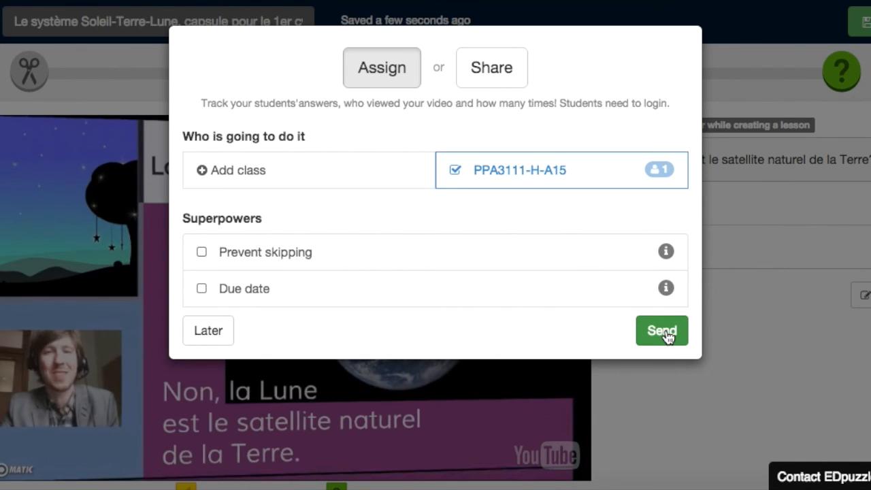
pyautogui.click(493, 81)
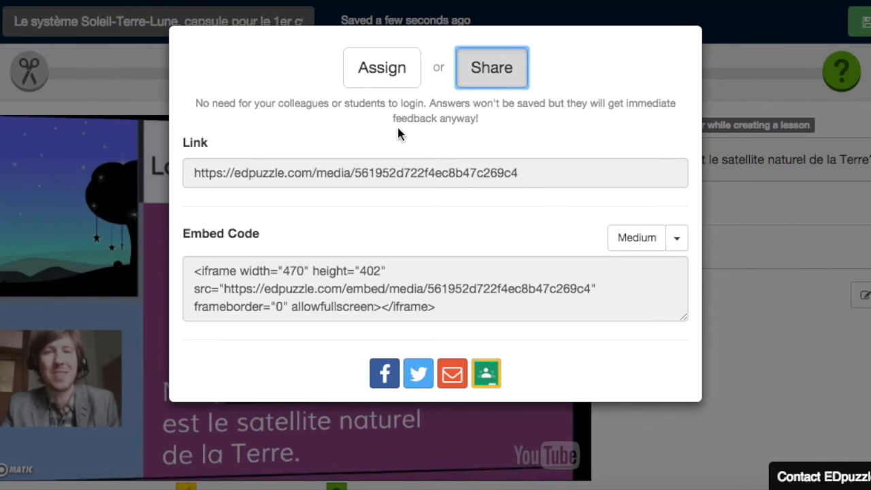
pyautogui.click(515, 171)
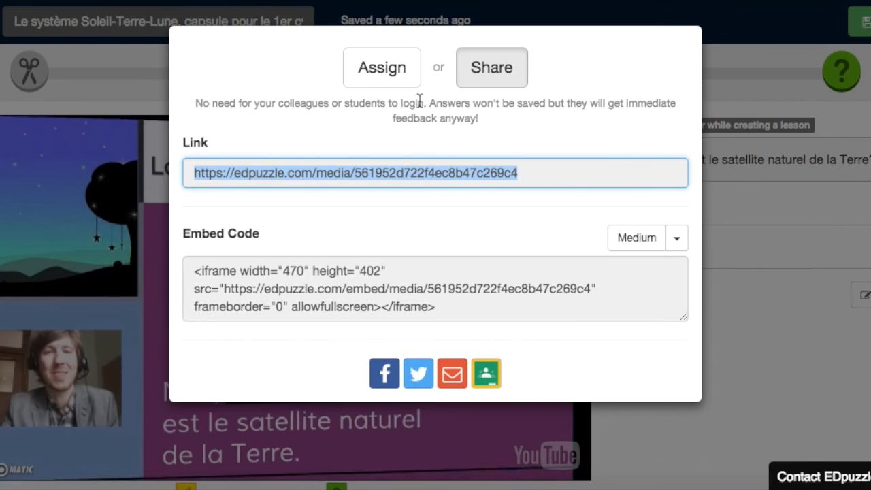
pyautogui.click(397, 68)
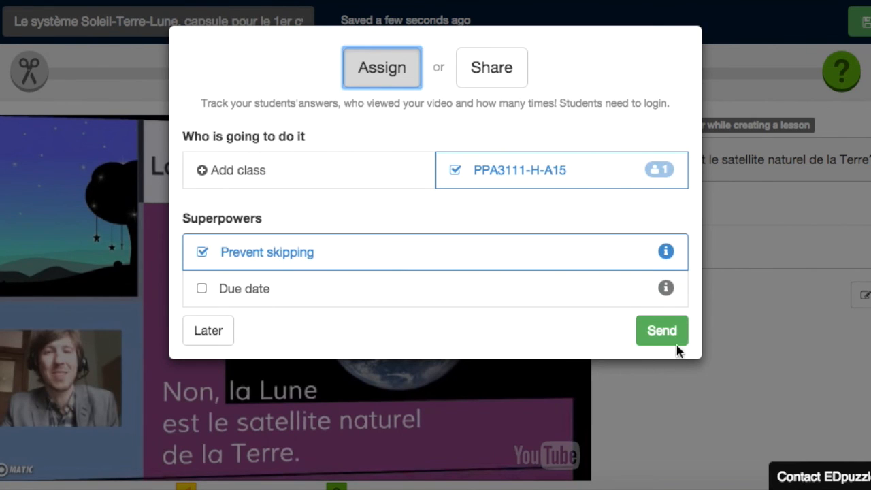
pyautogui.click(677, 344)
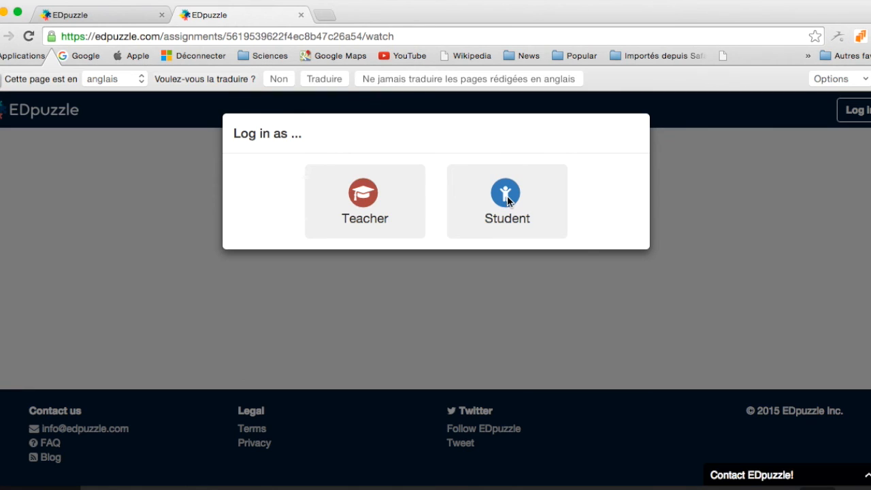
# Log in as a student, answer La Lune at the moon question, and keep watching
pyautogui.click(509, 201)
pyautogui.click(418, 366)
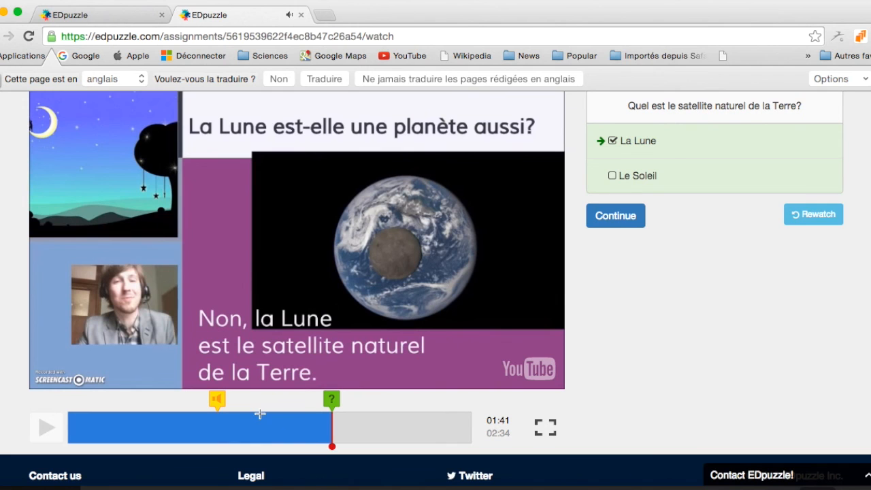
pyautogui.scroll(3, 708, 218)
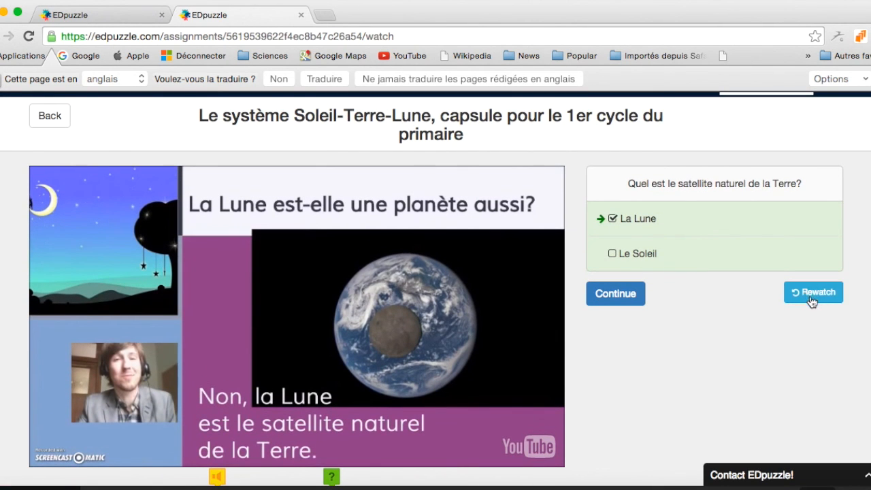
pyautogui.click(621, 299)
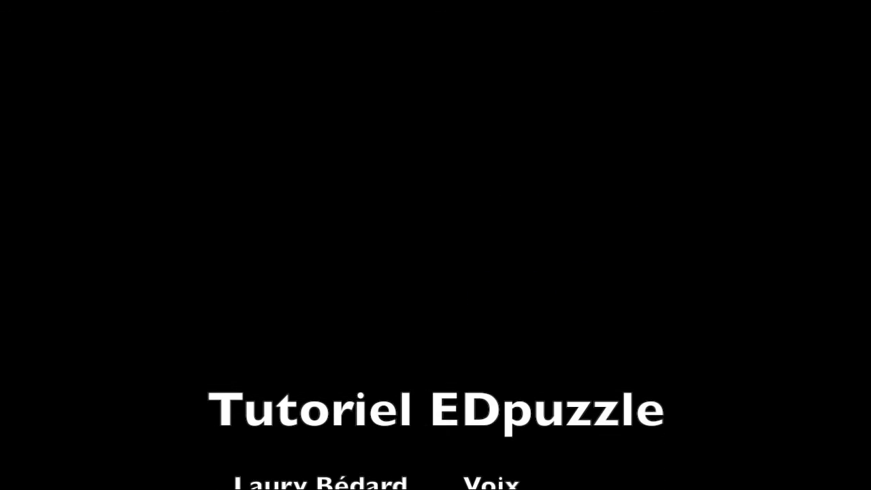